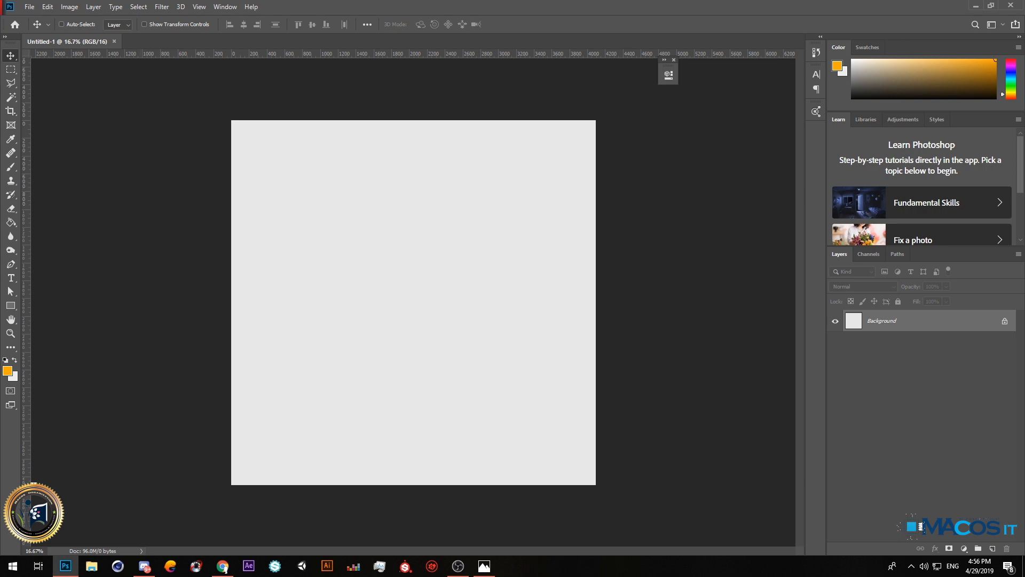
Bring up the reference logo image Artboard 1.png over the canvas, examine it, and move it out of view.
key(alt+Tab)
drag(0, 40, 0, 82)
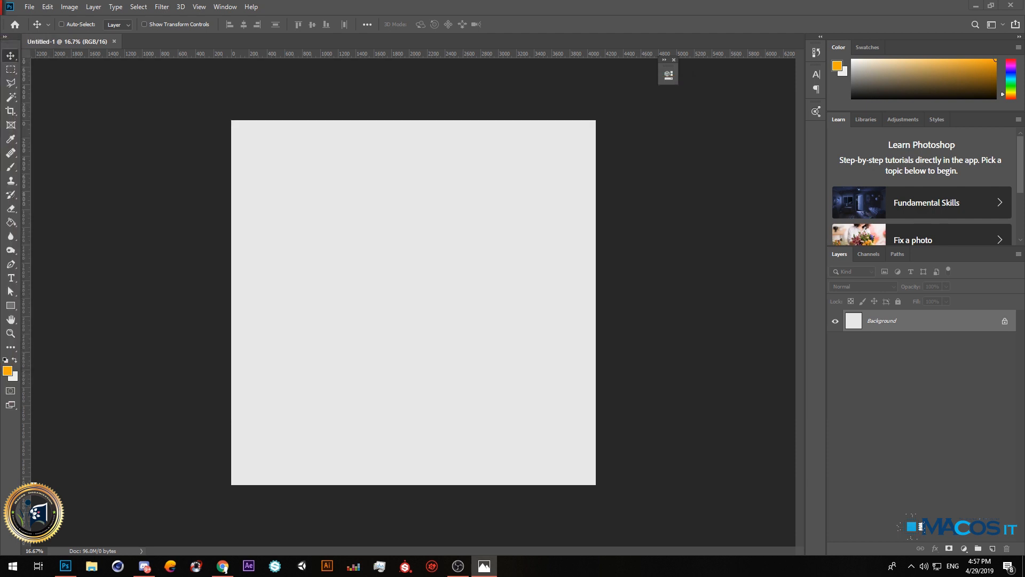
drag(0, 83, 413, 96)
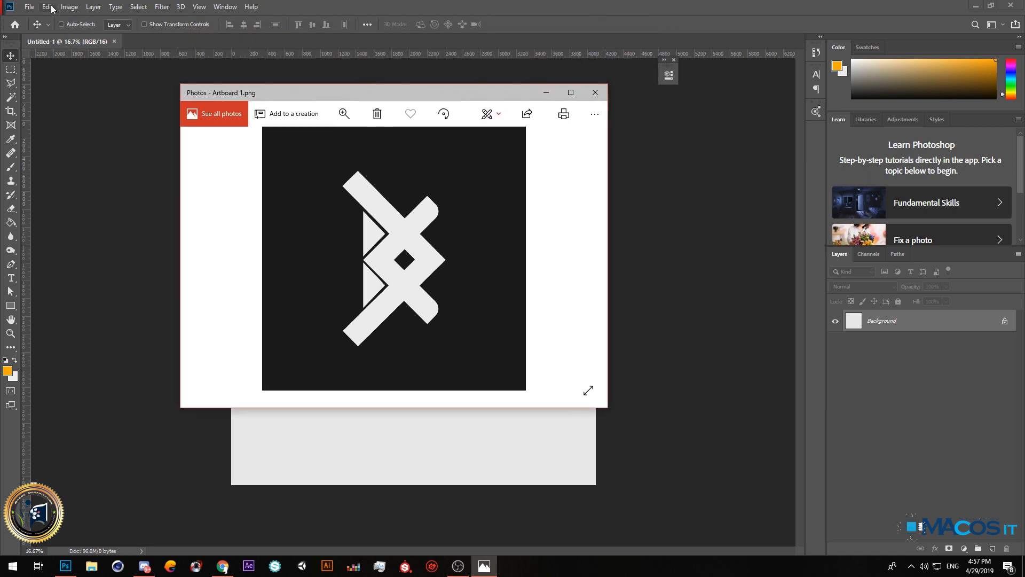
drag(414, 99, 0, 95)
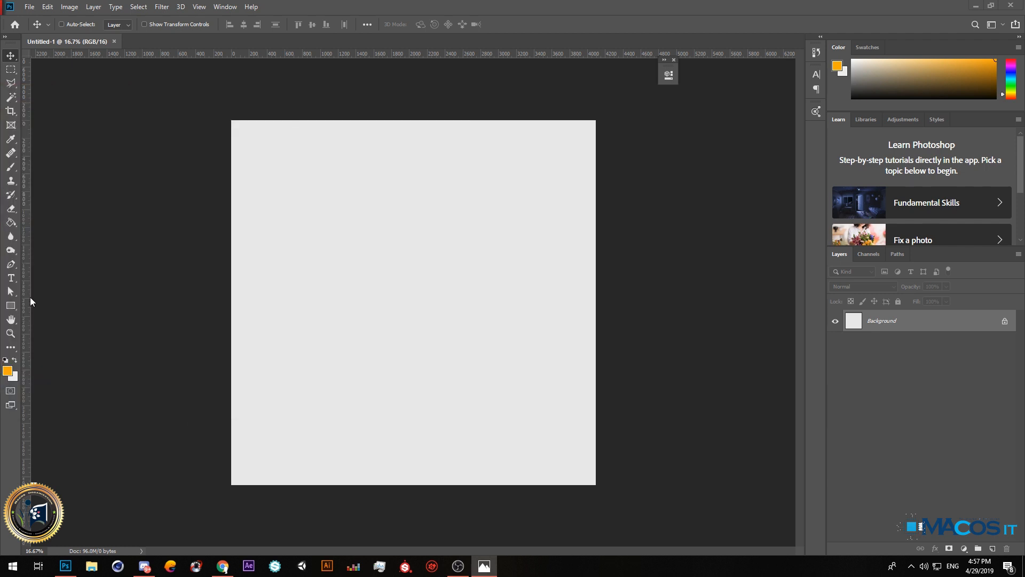
Draw a tall black rectangle about 385 by 2148 px and centre it on the canvas.
click(15, 308)
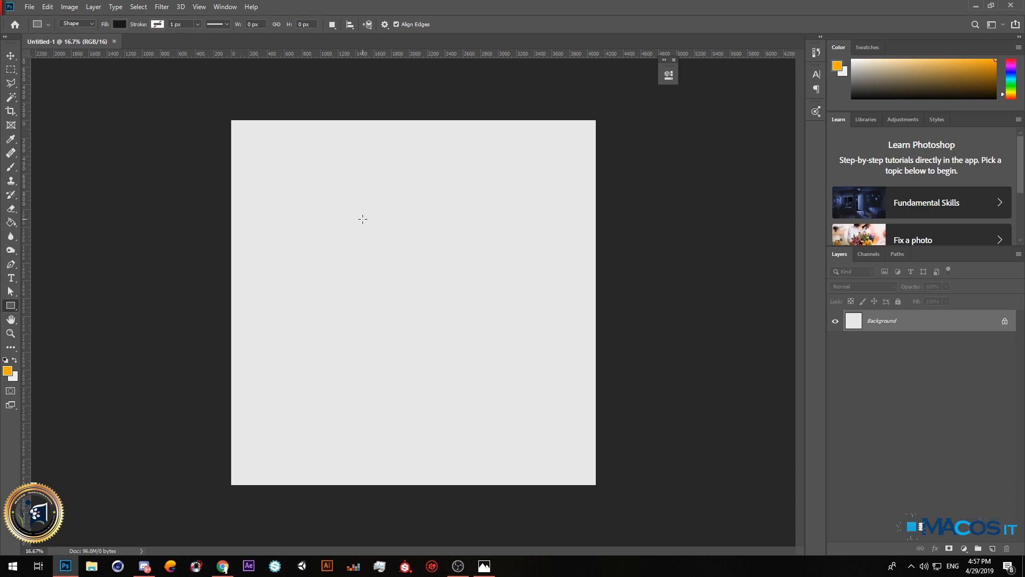
drag(328, 193, 363, 385)
click(637, 73)
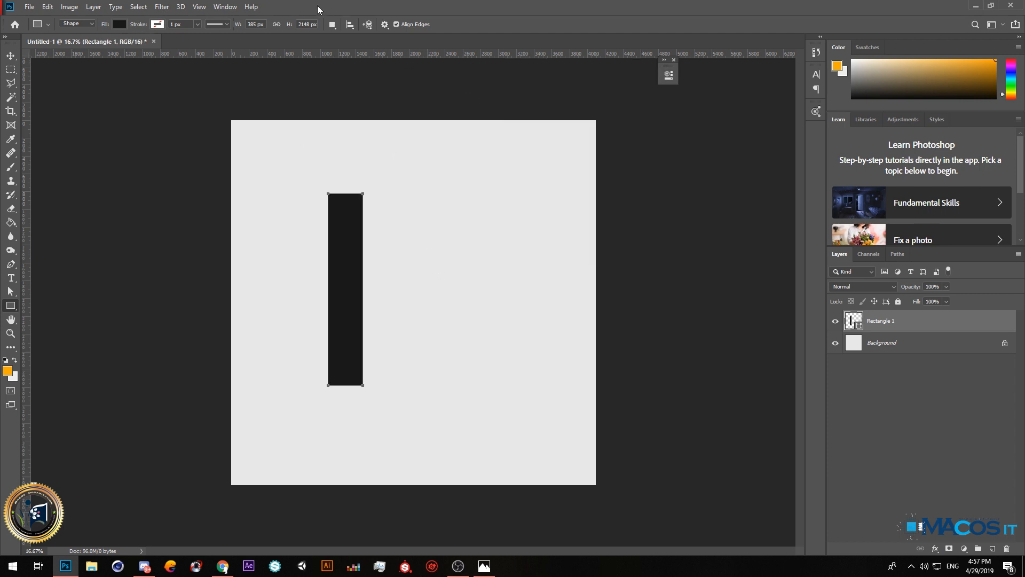
key(v)
key(ctrl+a)
click(244, 24)
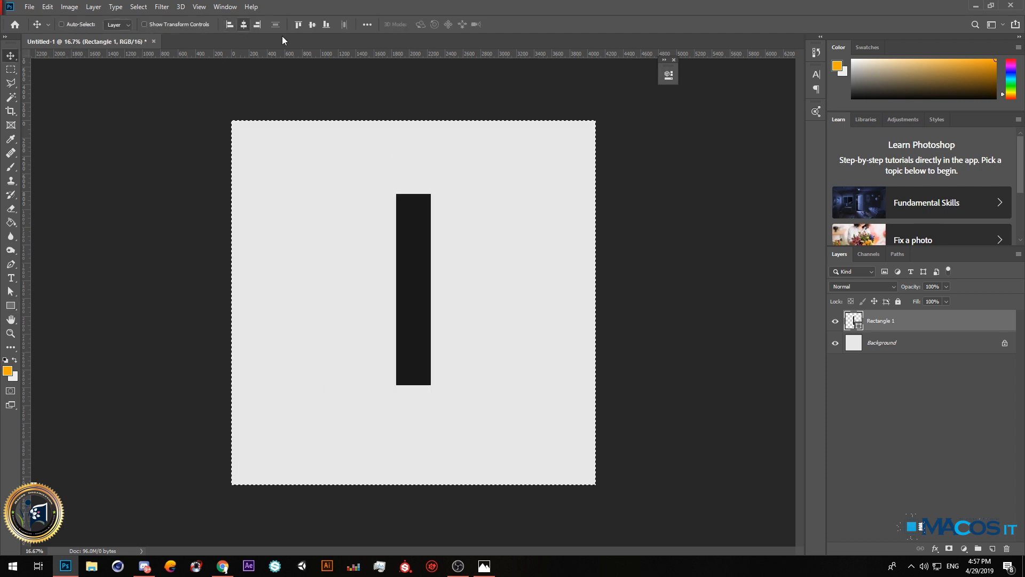
click(315, 25)
Rotate the rectangle 45° and shorten it to about 72% of its height.
key(ctrl+t)
drag(432, 215, 451, 203)
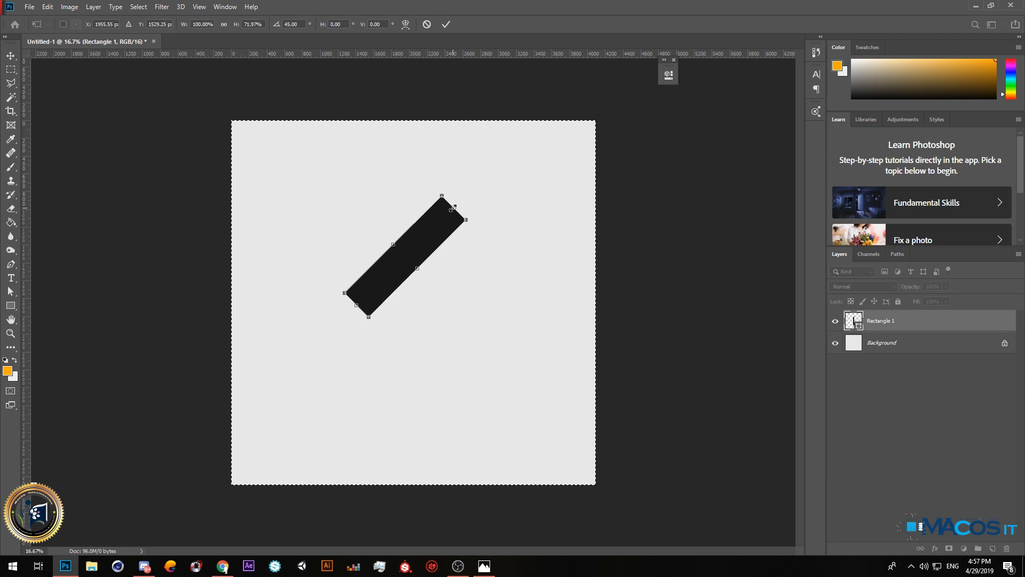
key(Return)
click(470, 211)
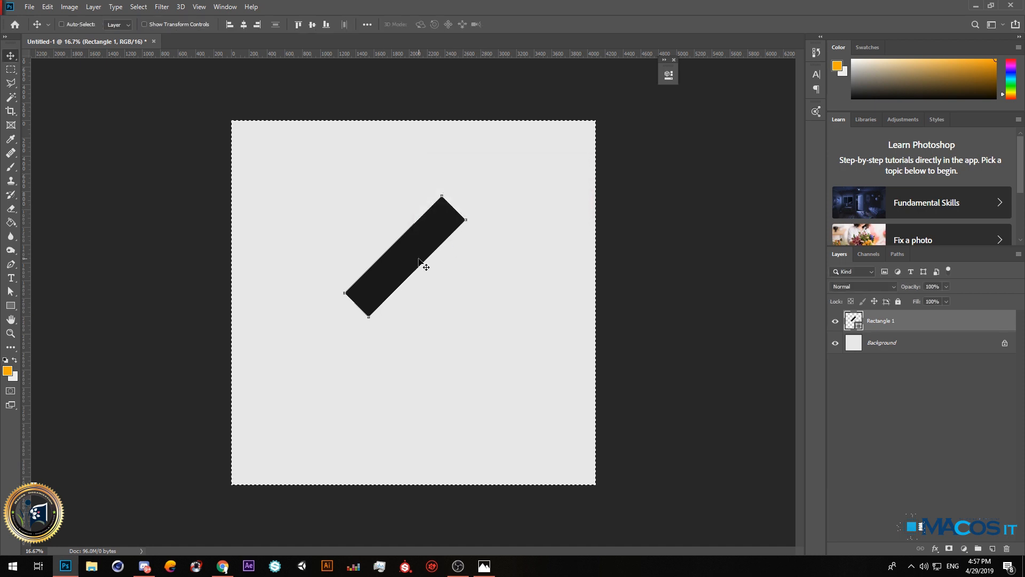
Duplicate the diagonal bar and rotate the copy 90° so that it crosses the original.
key(ctrl+j)
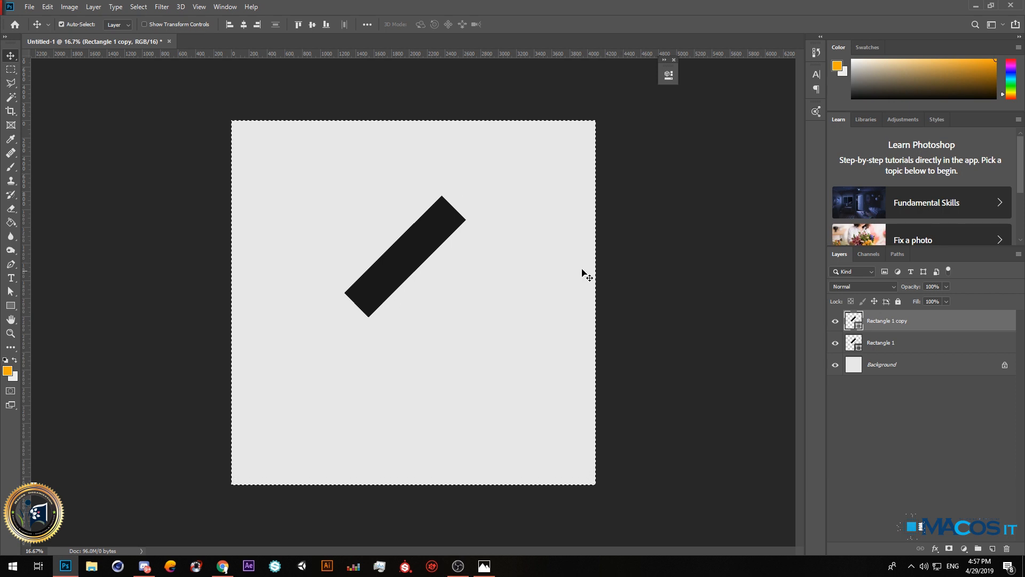
key(ctrl+t)
drag(484, 196, 467, 344)
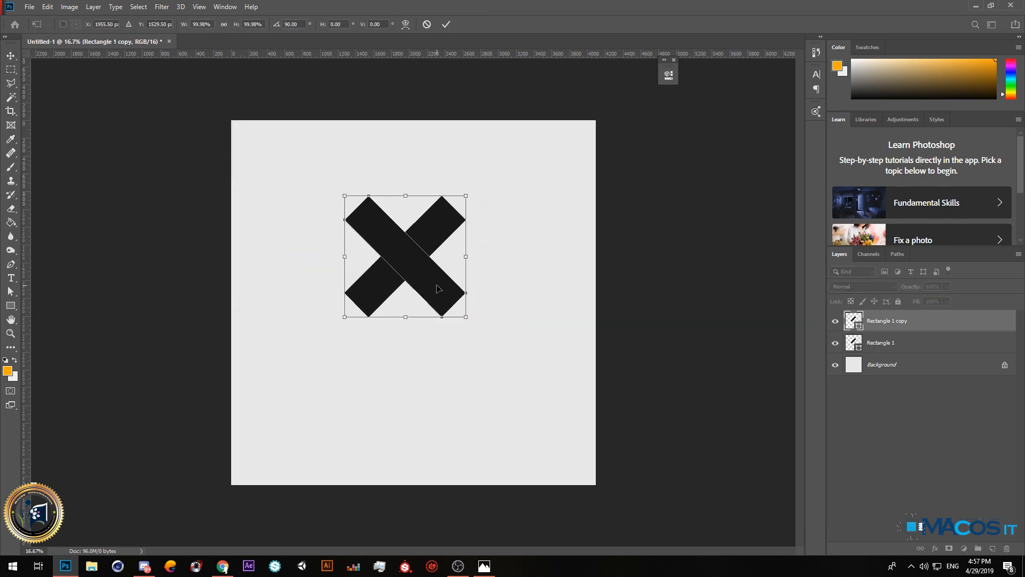
key(Return)
Move the rotated bar below the original to form a left-pointing chevron, aligning its tip to a horizontal and a vertical guide.
drag(409, 278, 409, 352)
mouse_move(393, 313)
mouse_down()
mouse_move(385, 335)
mouse_move(393, 312)
mouse_move(388, 320)
mouse_up()
scroll(357, 301, up, 12)
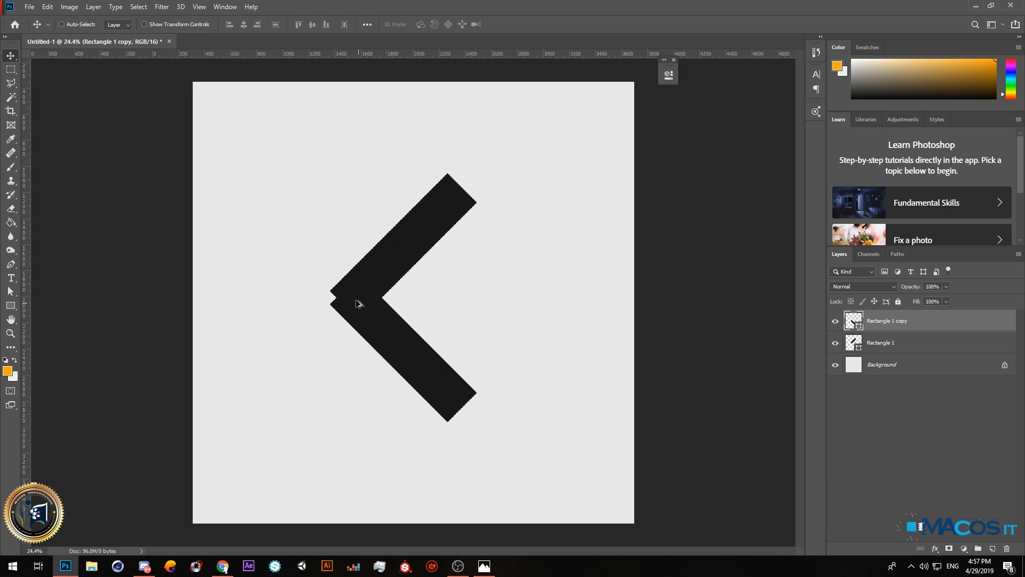
scroll(324, 289, up, 8)
drag(310, 58, 342, 299)
drag(375, 368, 387, 258)
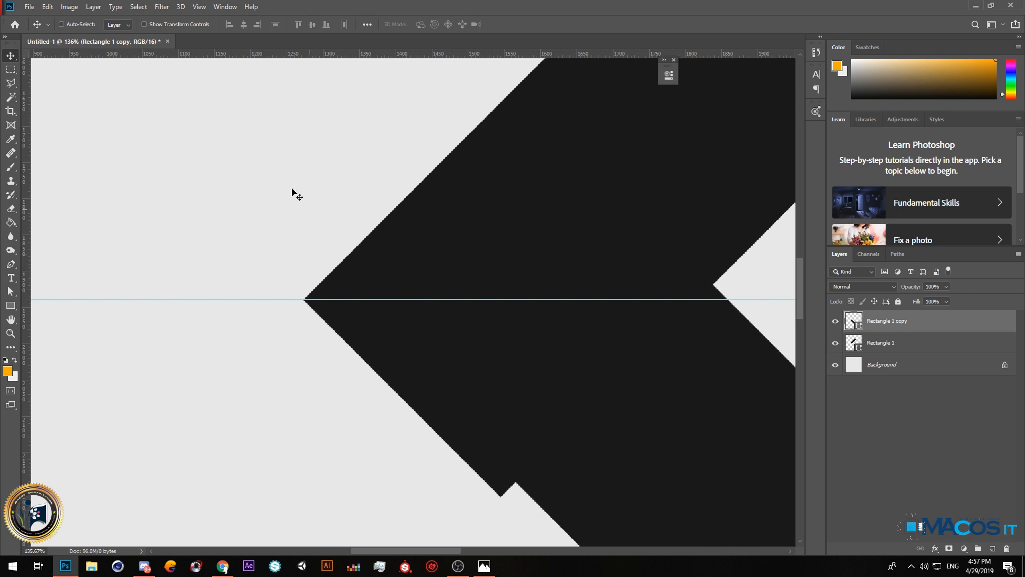
drag(27, 273, 305, 264)
drag(507, 400, 385, 313)
scroll(303, 308, up, 20)
scroll(254, 273, down, 20)
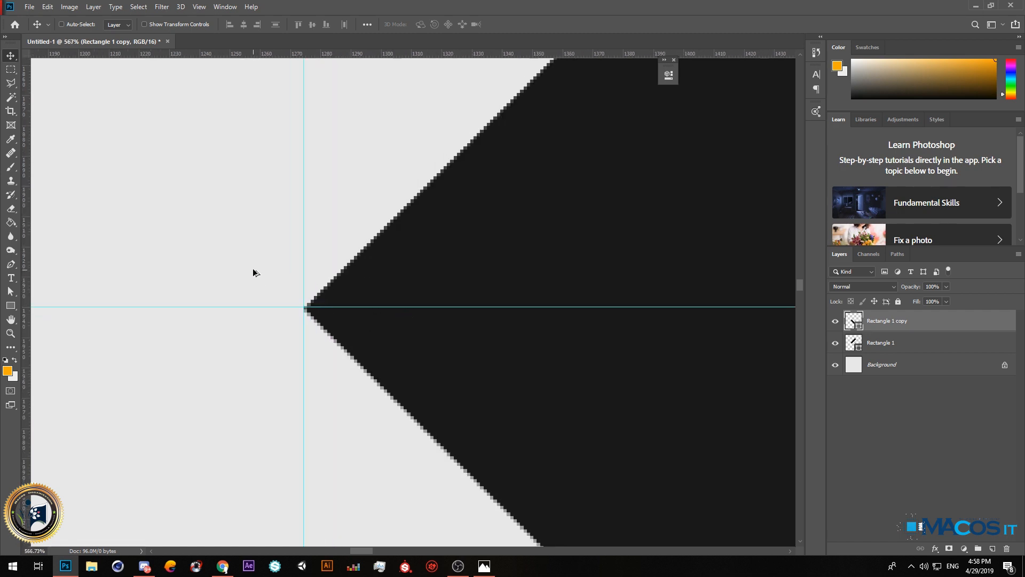
scroll(270, 292, down, 15)
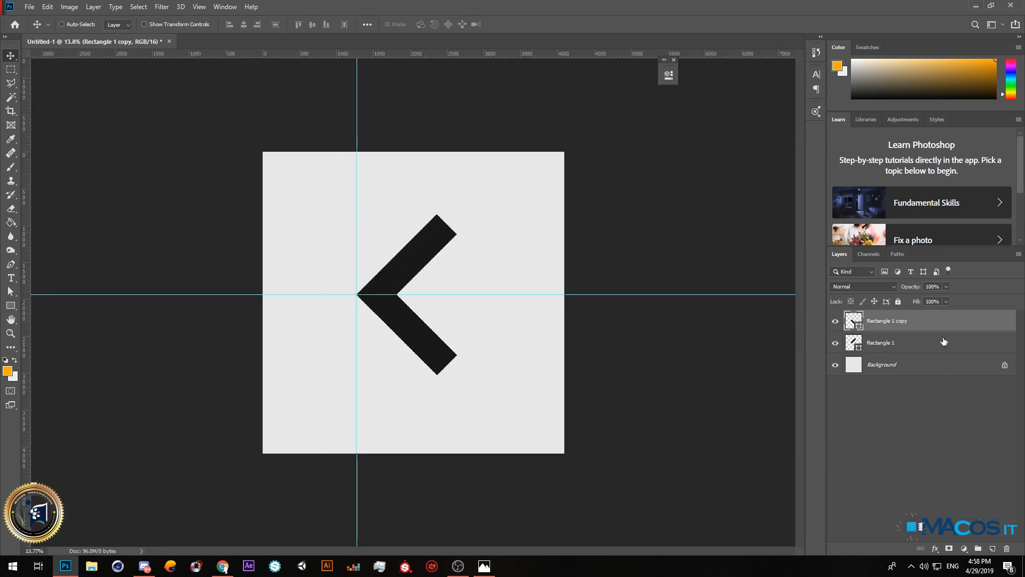
Group the two rectangle layers and name the group K.
click(925, 344)
shift+click(912, 320)
key(ctrl+g)
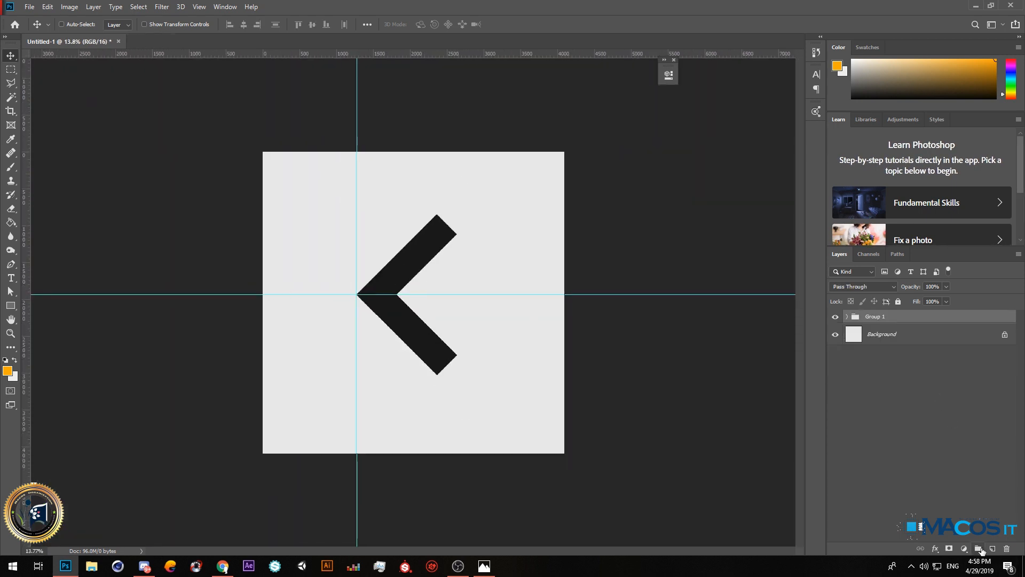
double_click(879, 317)
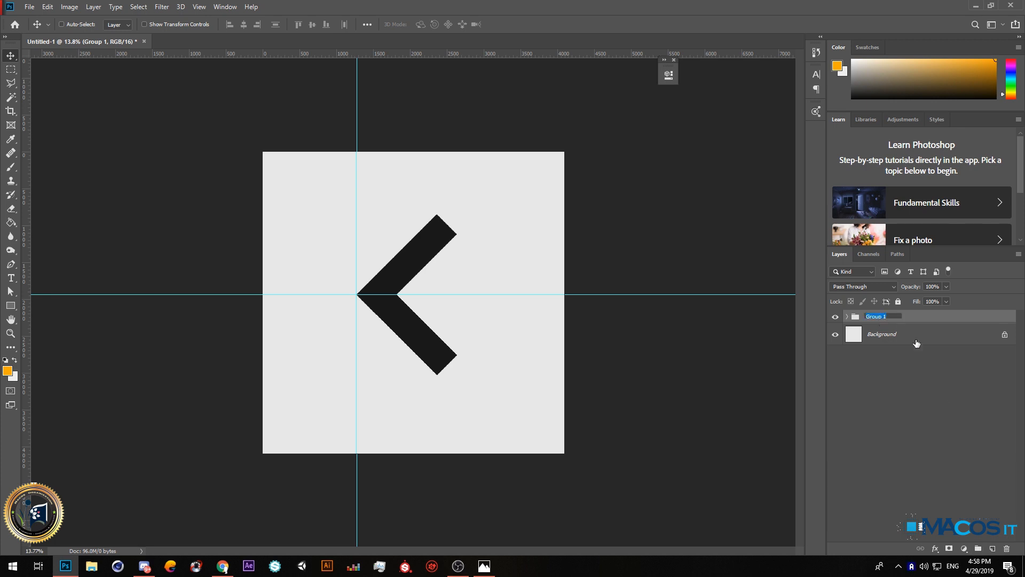
key(Return)
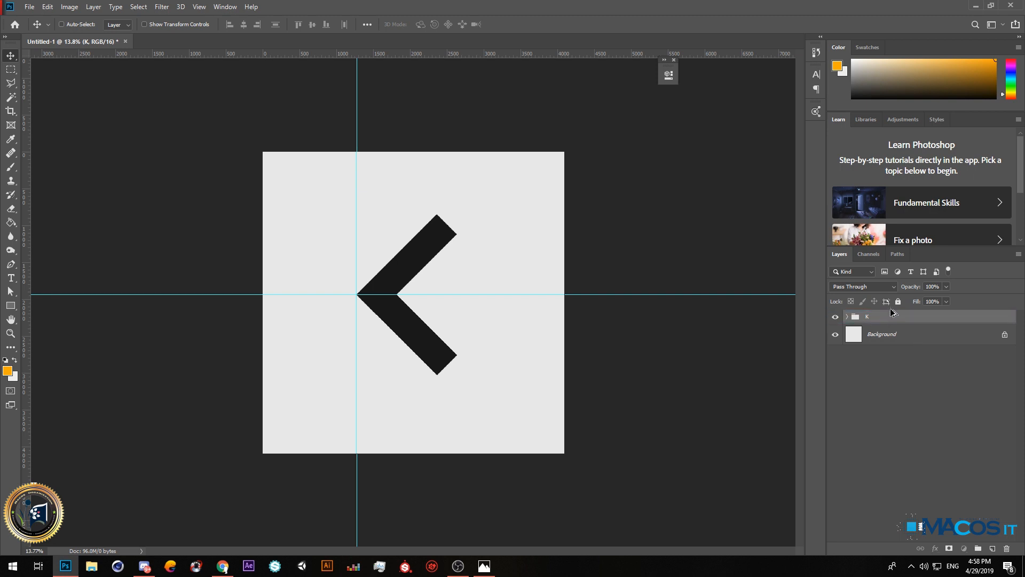
Duplicate the K group and rotate the copy 180° so the two chevrons interlock around a small diamond opening.
key(ctrl+j)
key(ctrl+t)
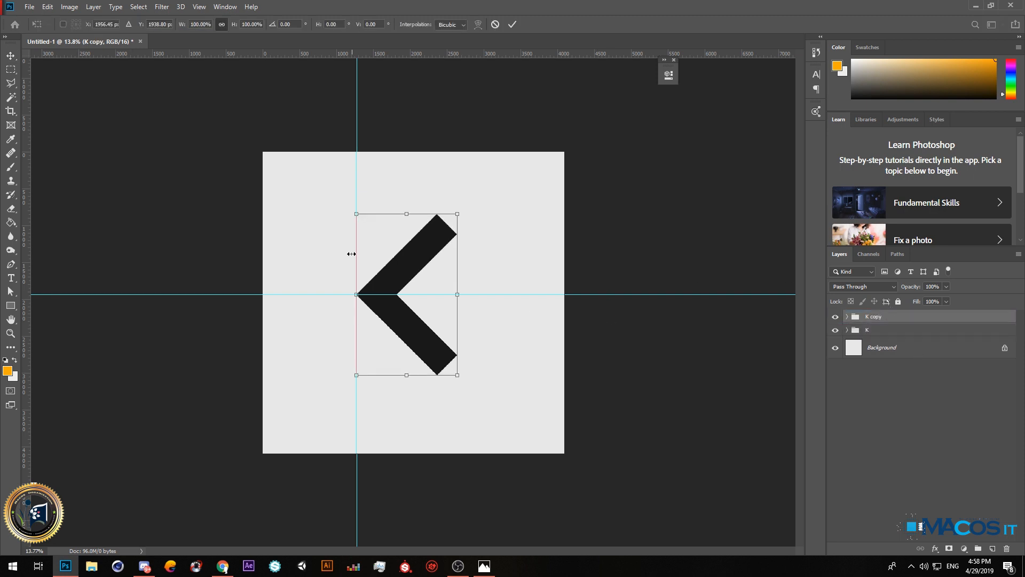
drag(495, 183, 265, 478)
key(Return)
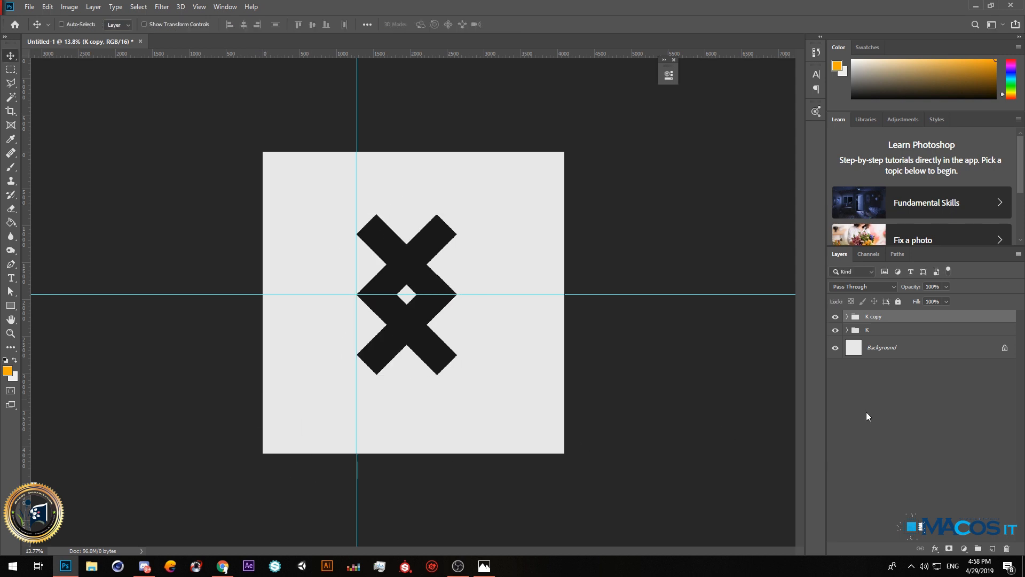
Extend the upper-left end of the Rectangle 1 copy bar in the K copy group diagonally outward to about 1822 by 1822 px.
click(848, 317)
click(891, 335)
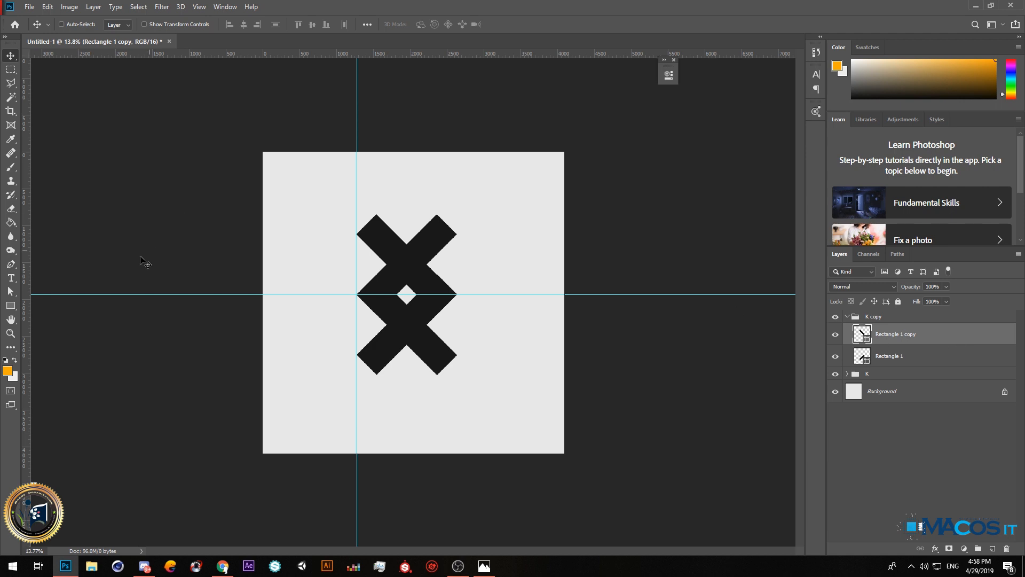
key(p)
click(10, 291)
click(63, 306)
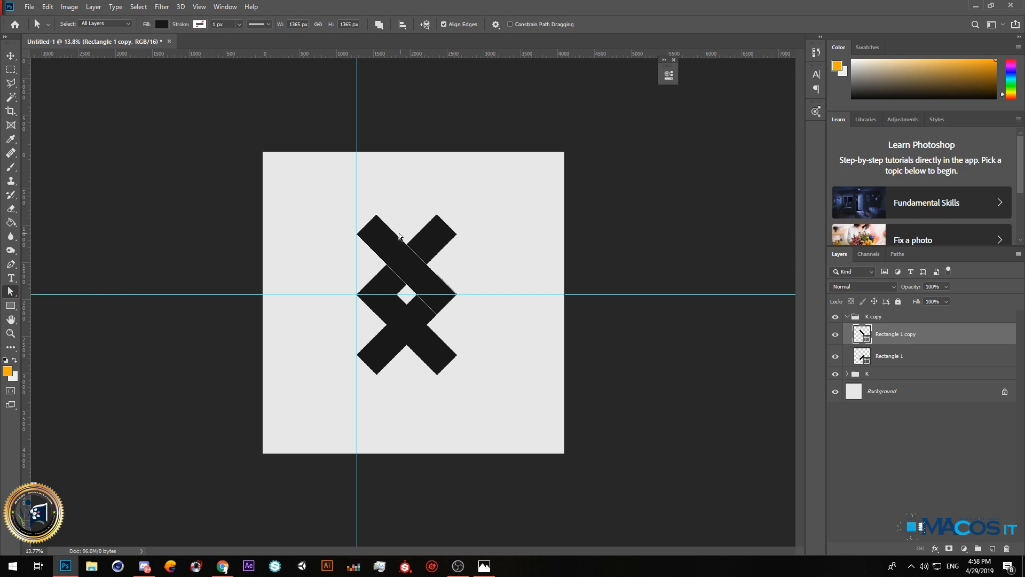
drag(321, 200, 337, 174)
key(Return)
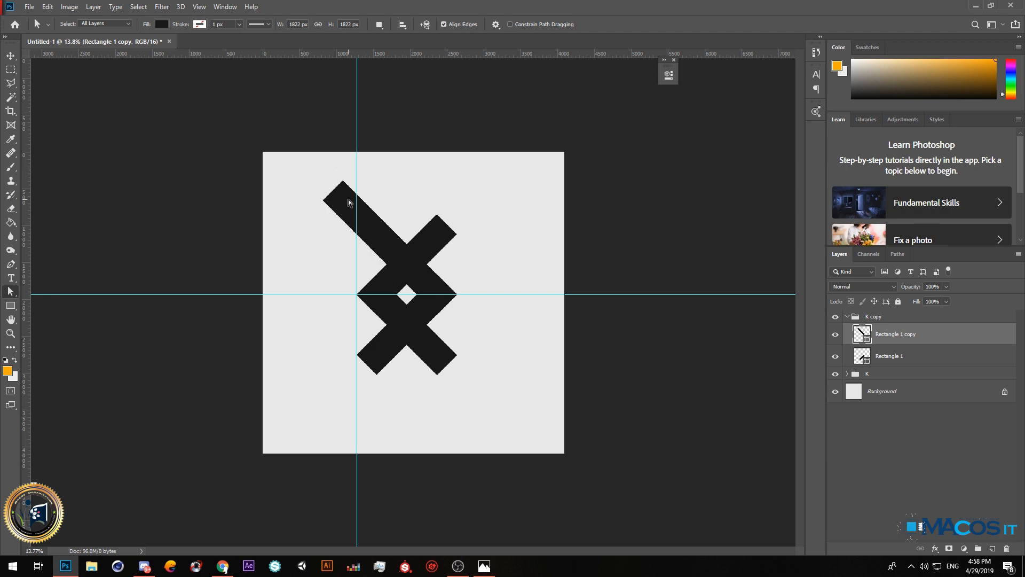
Place a vertical guide at the leftmost corner of the extended upper bar.
scroll(342, 199, up, 11)
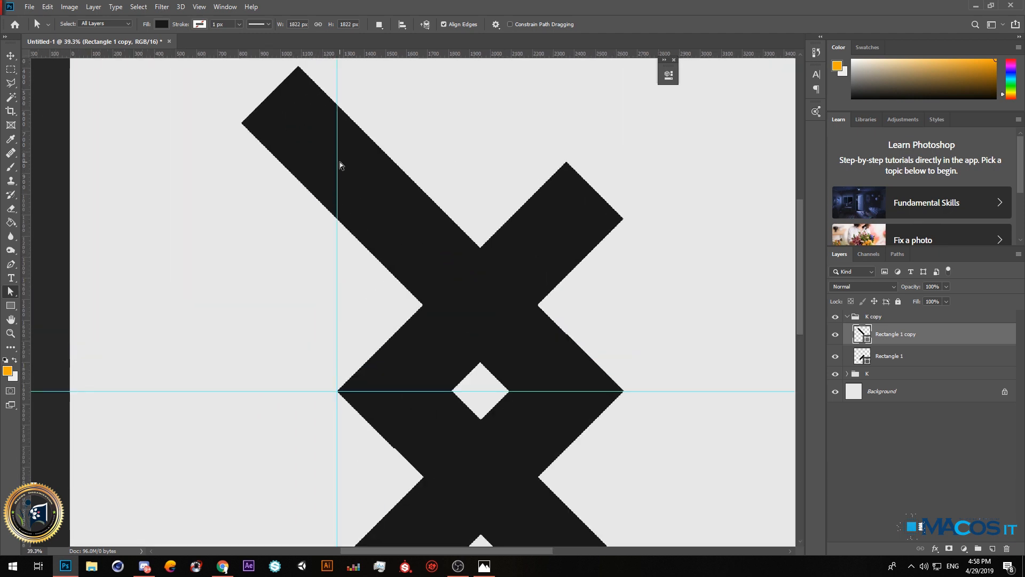
key(Escape)
drag(28, 145, 241, 123)
scroll(244, 101, up, 10)
scroll(225, 148, up, 8)
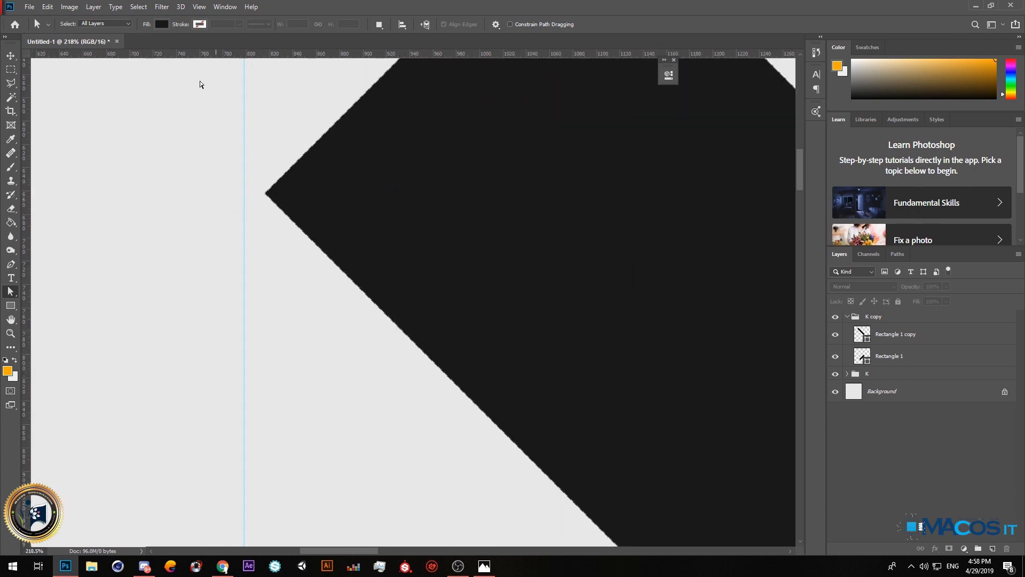
drag(25, 155, 263, 156)
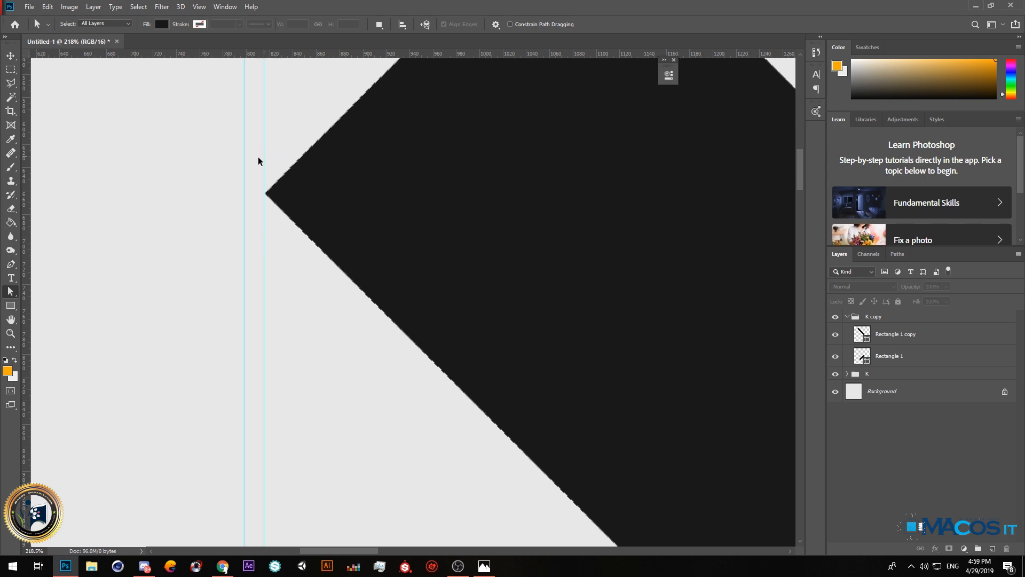
Extend the lower-left bar diagonally outward until its leftmost corner meets the vertical guide, matching the upper bar.
scroll(377, 202, down, 20)
scroll(402, 341, down, 2)
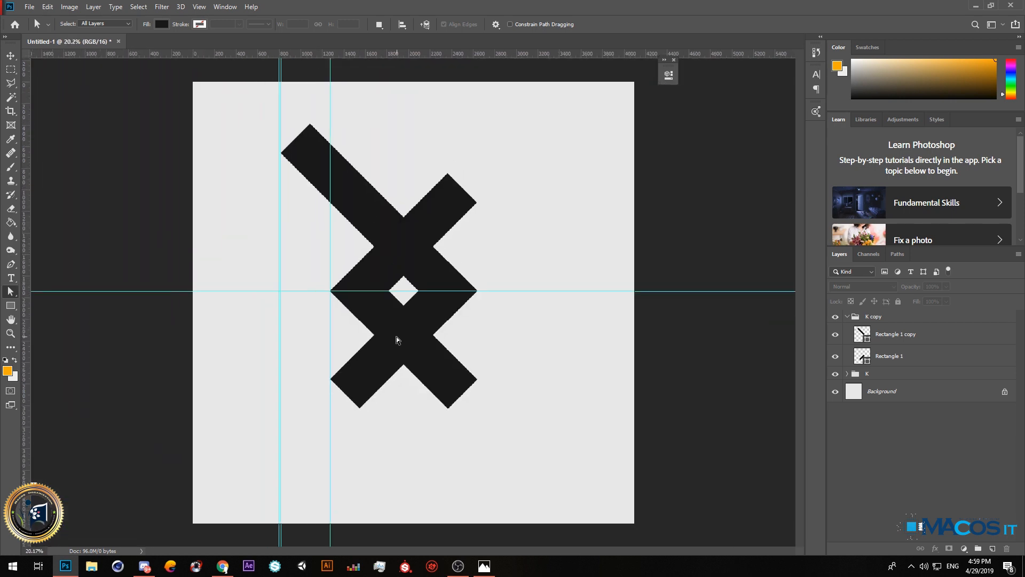
click(377, 371)
drag(383, 434, 279, 458)
scroll(273, 444, up, 6)
click(282, 352)
scroll(282, 329, down, 7)
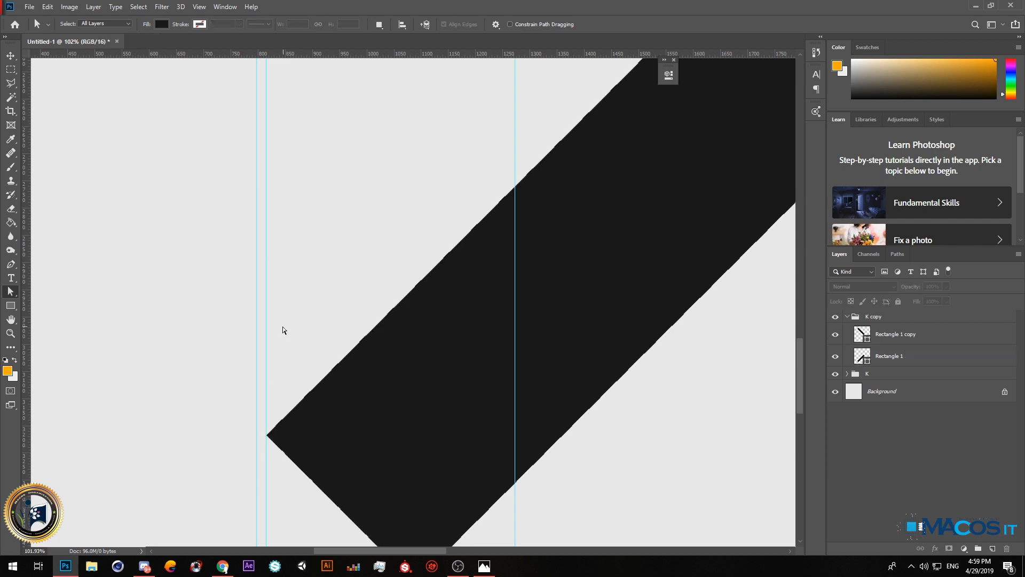
scroll(273, 433, down, 1)
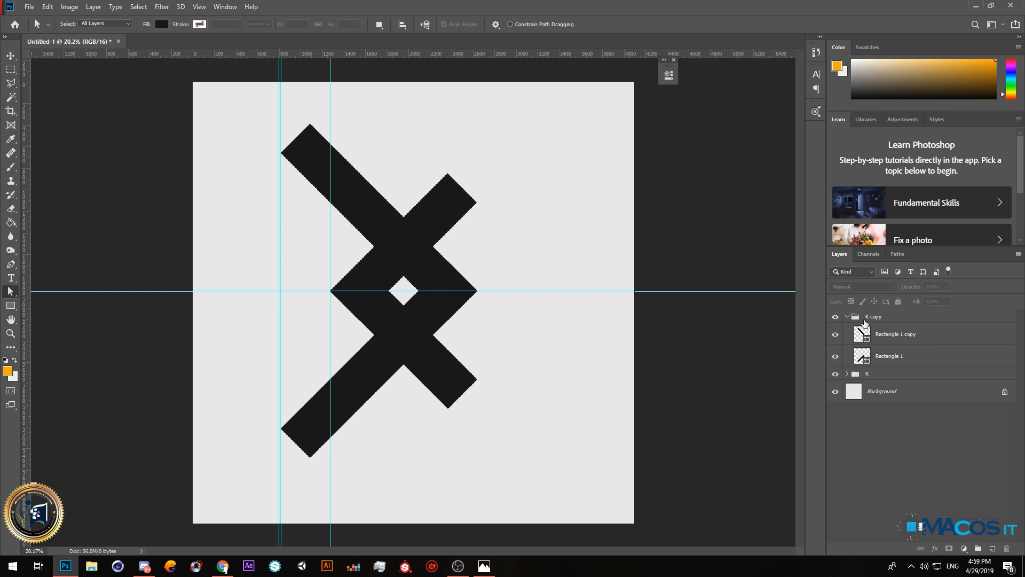
Collapse the K copy group and draw a black three-sided polygon about 909 by 788 px near the canvas's upper-right area.
click(855, 320)
click(10, 306)
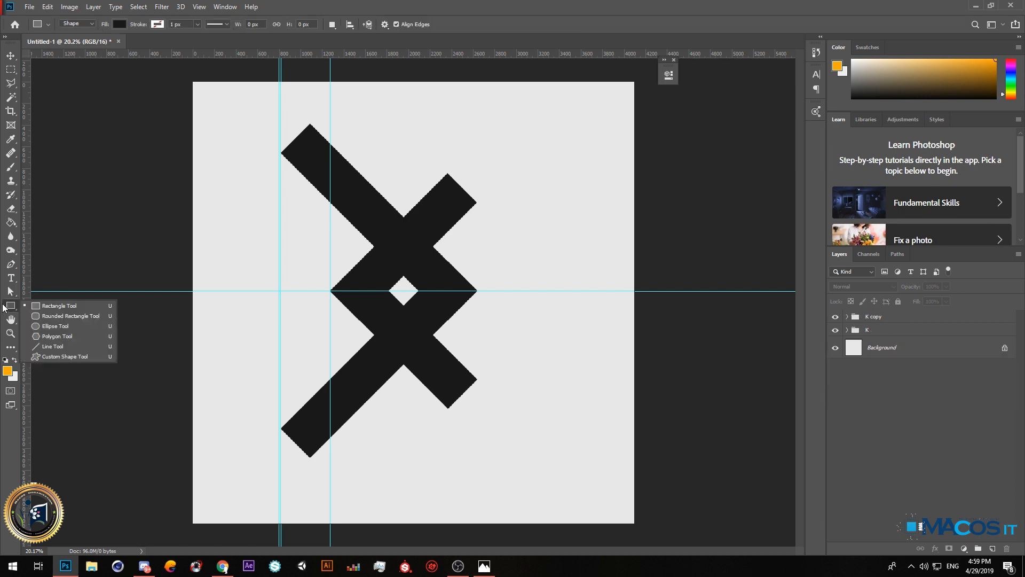
click(57, 336)
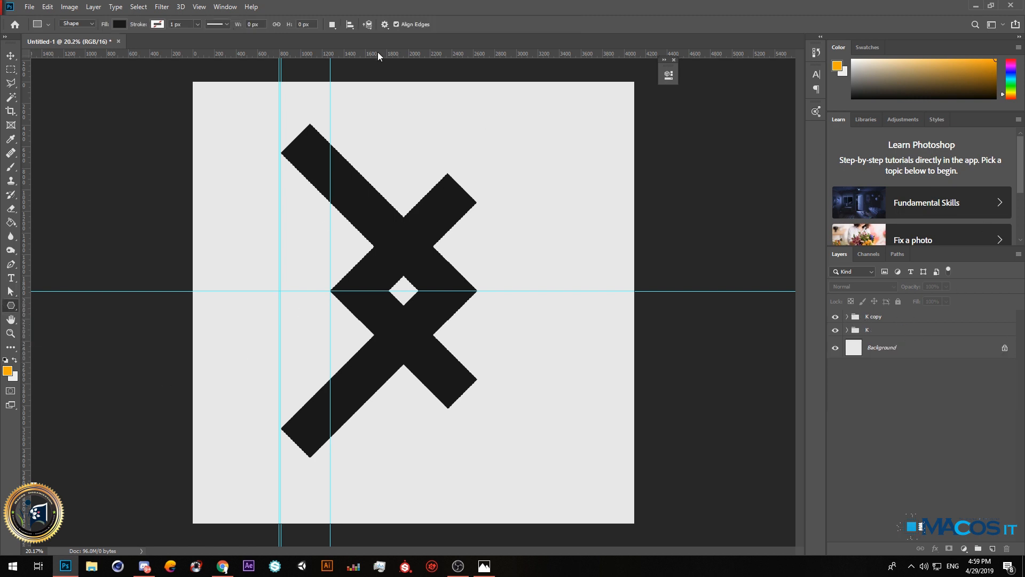
drag(451, 139, 498, 200)
key(ctrl+z)
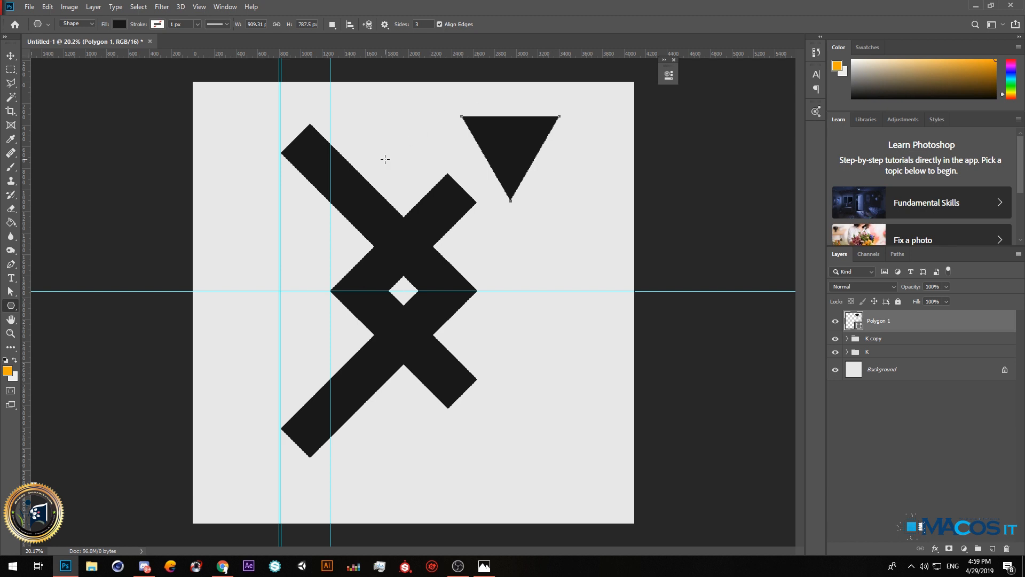
Rotate the triangle -90° and place it in the notch on the logo's left side, pointing at the upper crossing.
key(ctrl+t)
drag(568, 117, 474, 106)
drag(504, 170, 319, 275)
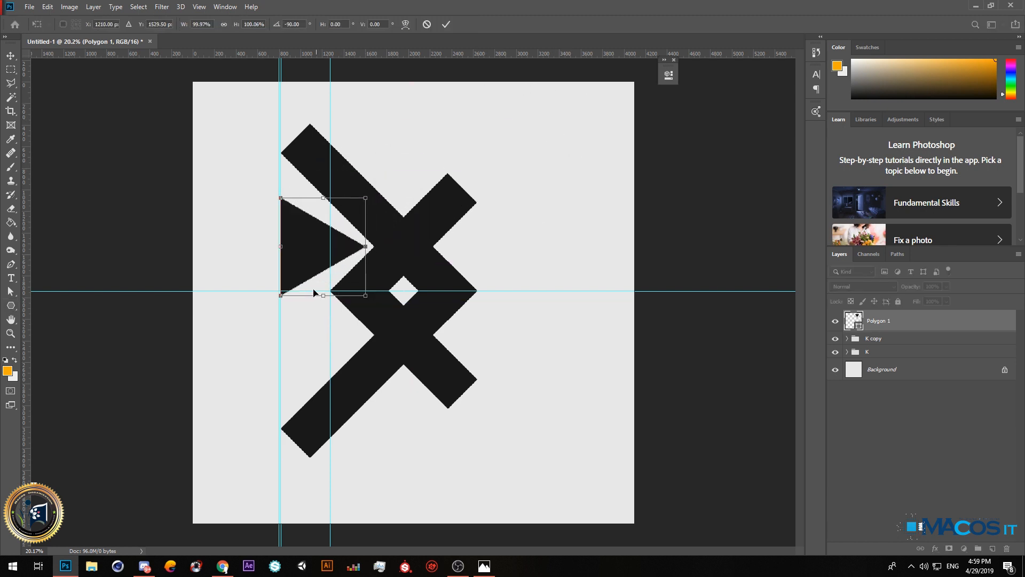
Move the triangle's two left corner points inward to the chevron-tip guide, narrowing it to about 356 px.
scroll(334, 258, up, 3)
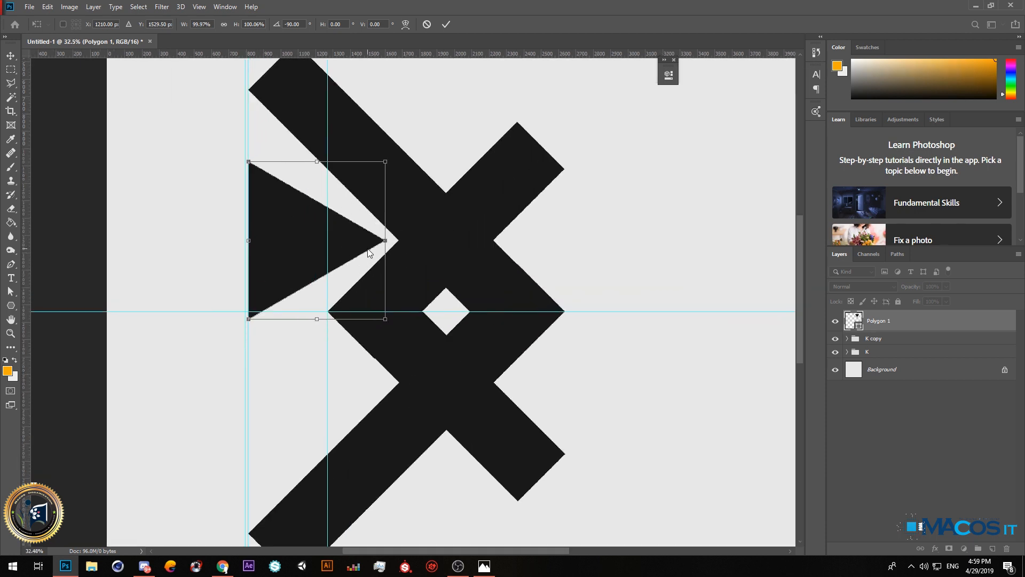
click(11, 291)
drag(220, 147, 249, 333)
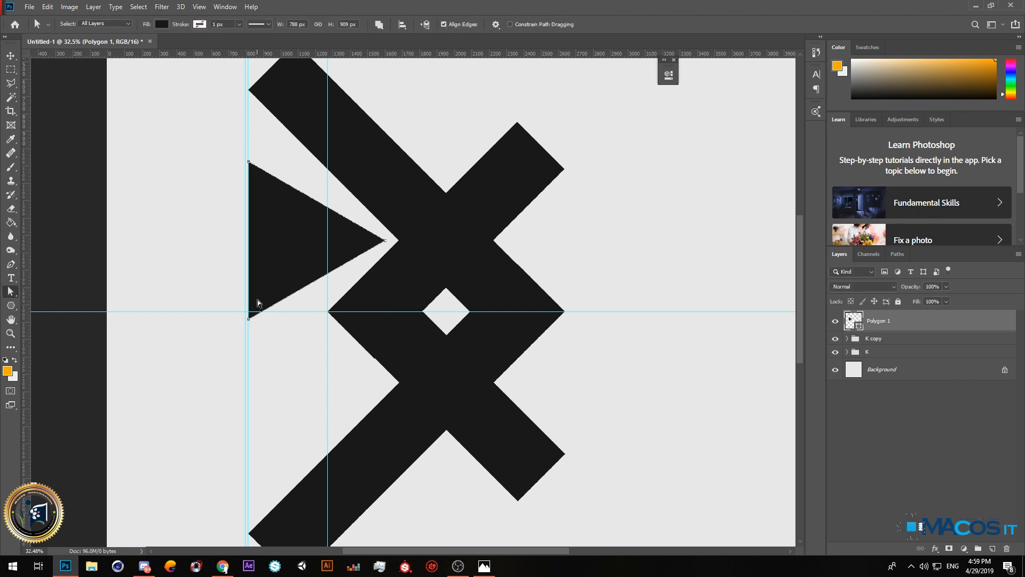
scroll(387, 242, up, 2)
drag(206, 227, 306, 258)
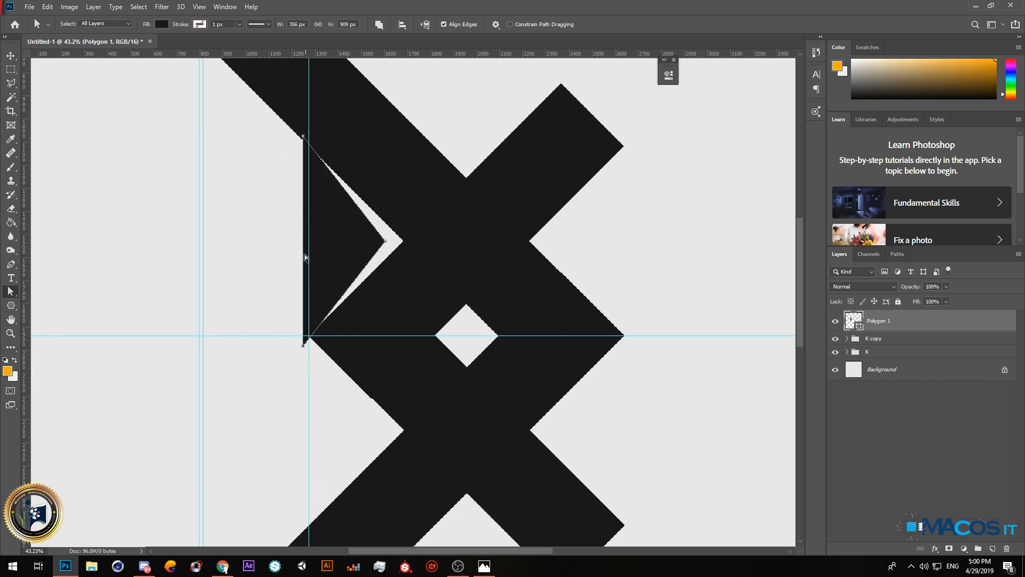
Move the triangle's upper-left corner down and lower-left corner up until its slanted edges parallel the bars, making it about 368 by 728 px.
click(303, 139)
double_click(304, 140)
drag(303, 138, 301, 163)
drag(302, 163, 300, 157)
double_click(303, 346)
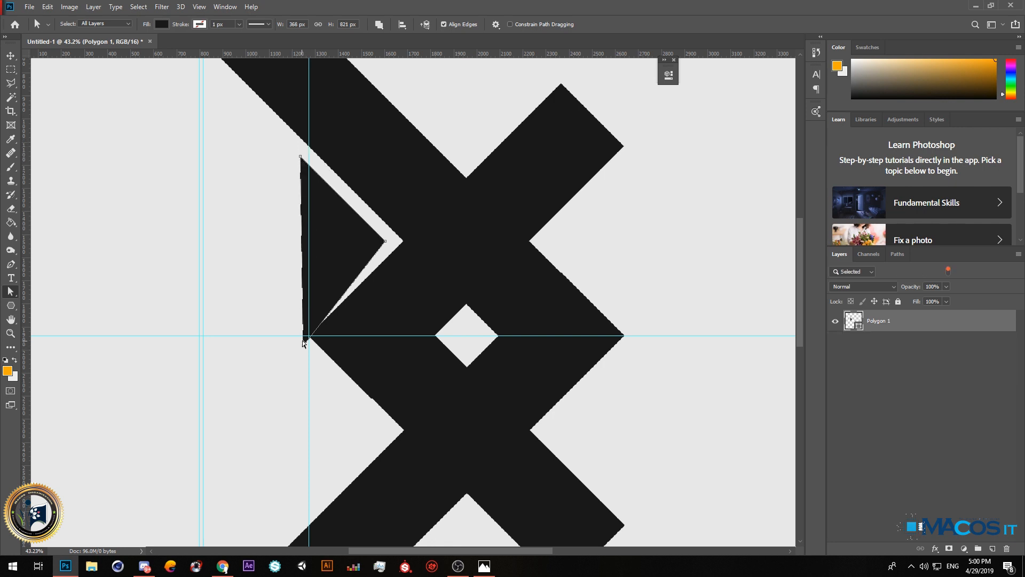
drag(303, 340, 303, 323)
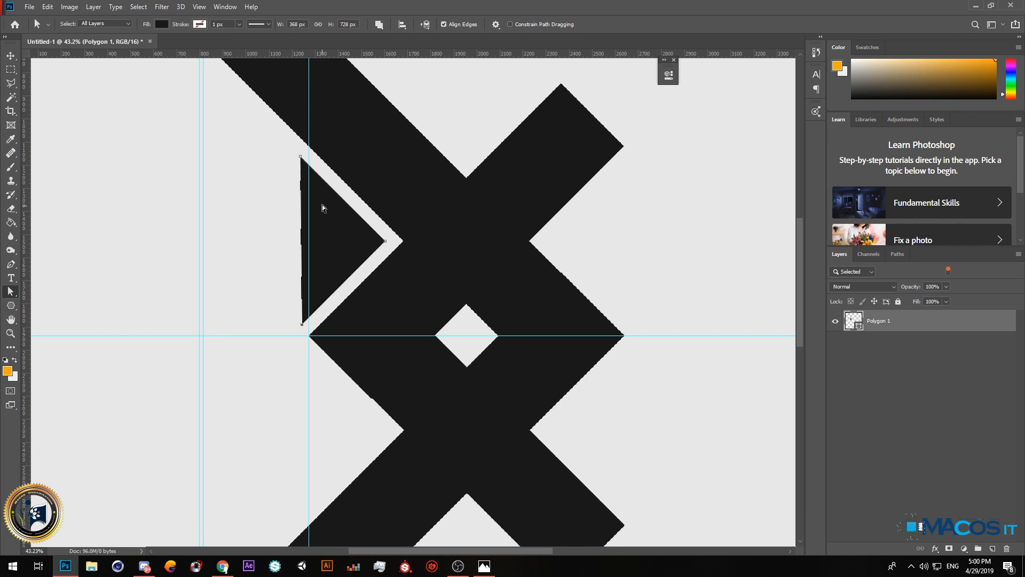
Move the triangle right until its flat side meets the chevron-tip guide, and place a duplicate in the matching notch below the horizontal guide.
click(10, 55)
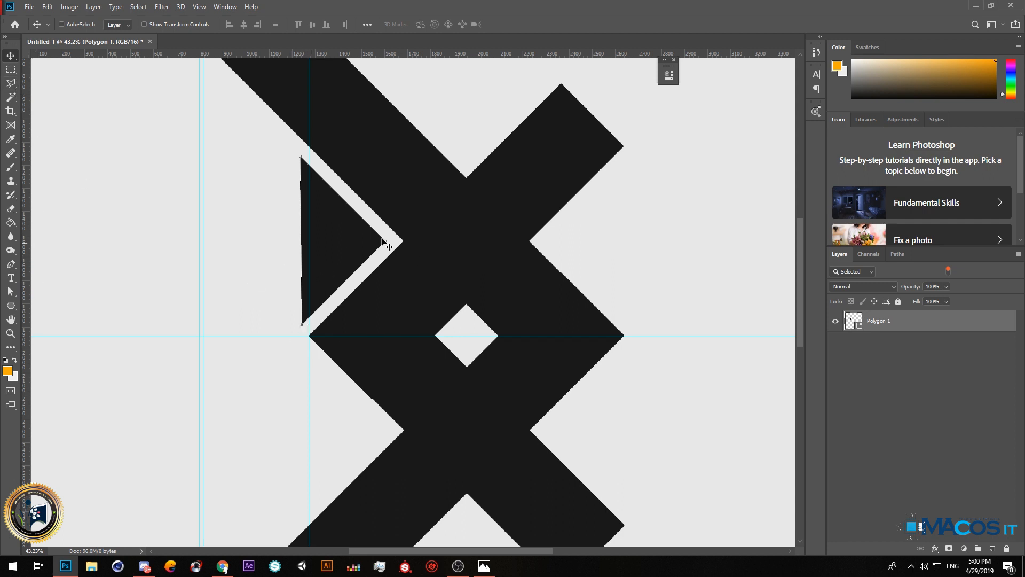
drag(338, 252, 346, 251)
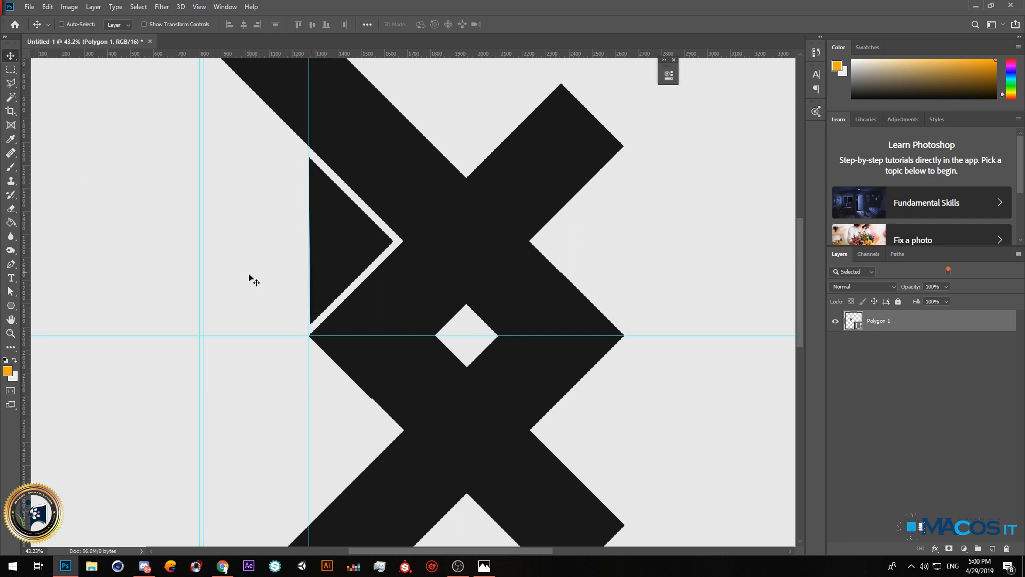
scroll(301, 149, down, 3)
drag(323, 195, 331, 300)
scroll(367, 291, down, 3)
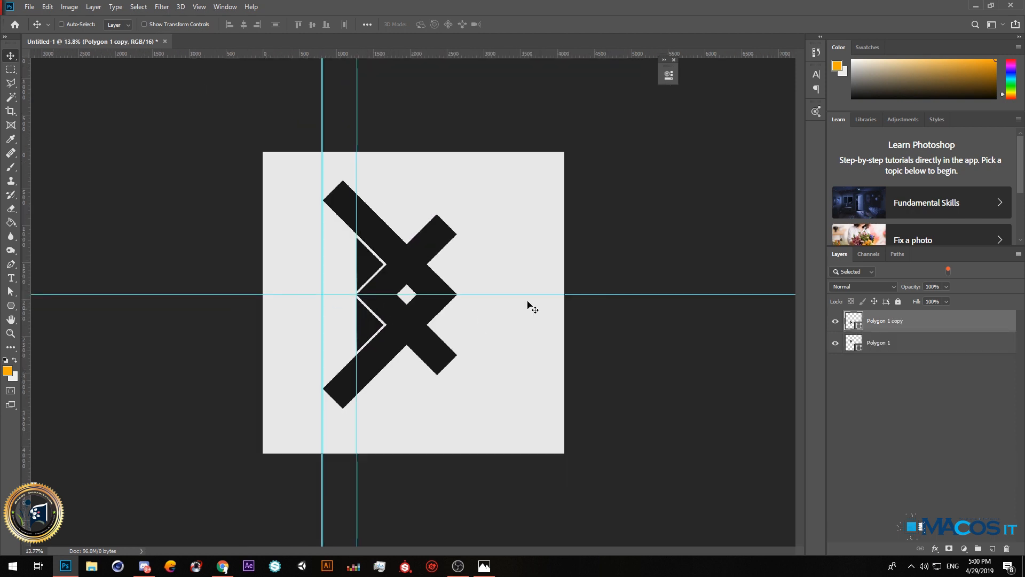
Turn off layer filtering so the triangles, both K groups and the background are all listed.
key(alt+Tab)
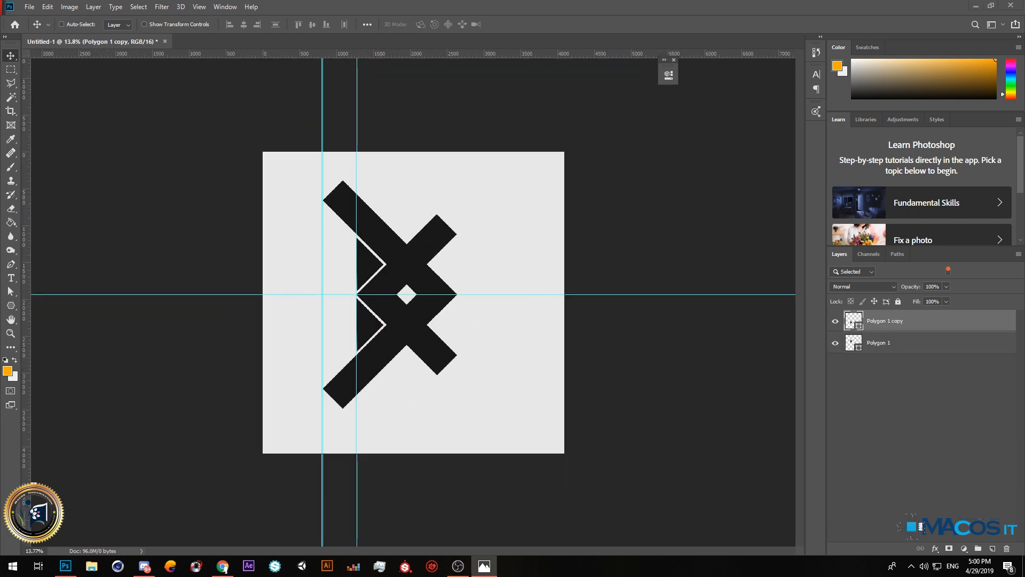
drag(0, 49, 0, 57)
click(926, 271)
click(948, 272)
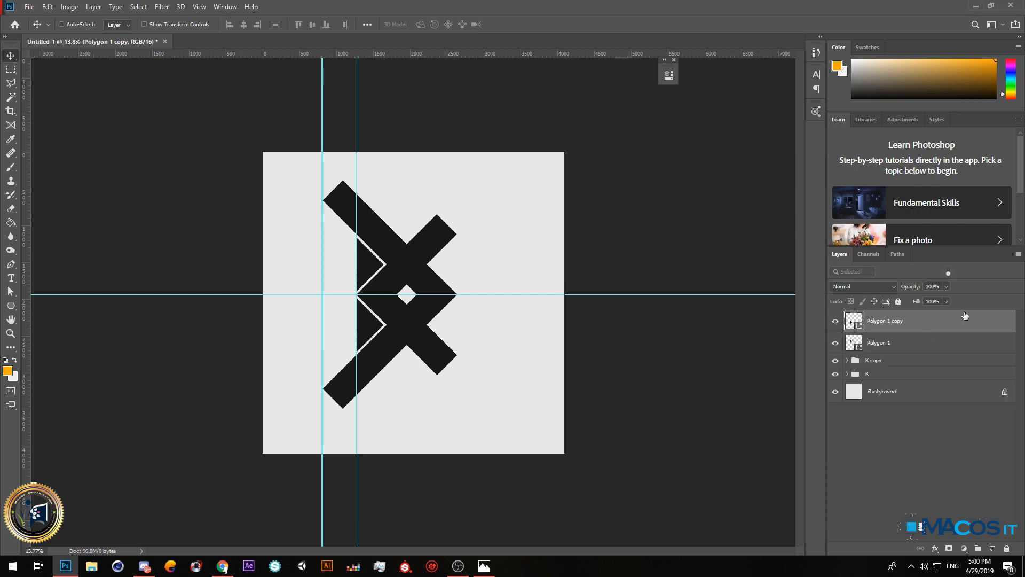
click(949, 272)
click(949, 272)
Examine the logo's construction by hiding the K and K copy groups in turn, then show both groups again.
click(836, 373)
click(835, 374)
click(835, 361)
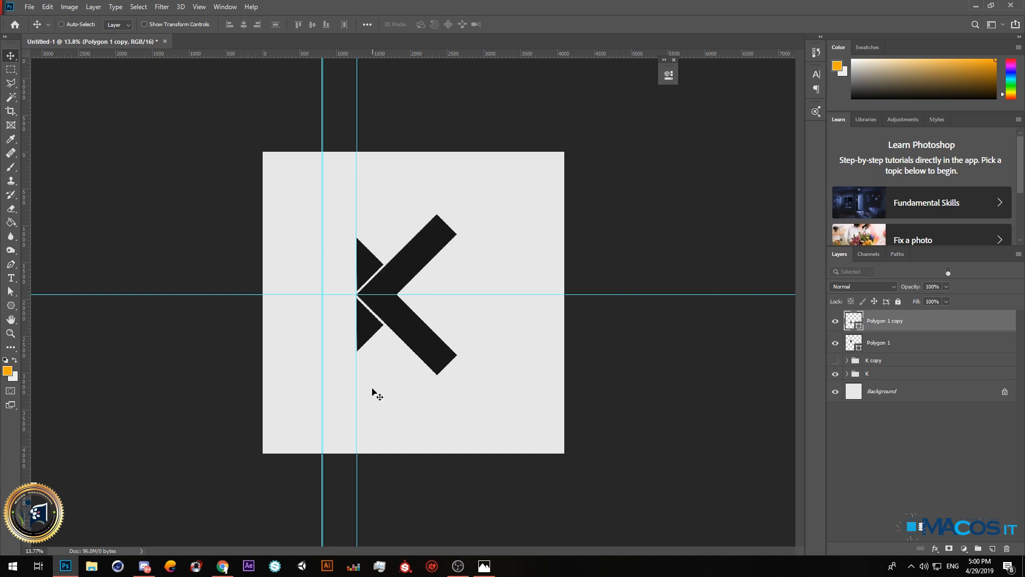
click(836, 361)
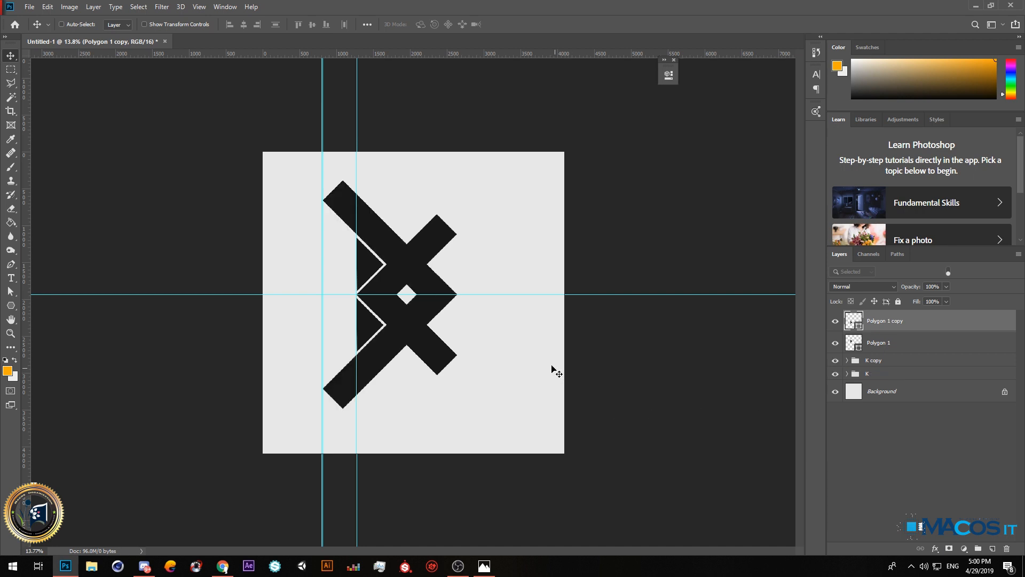
click(836, 374)
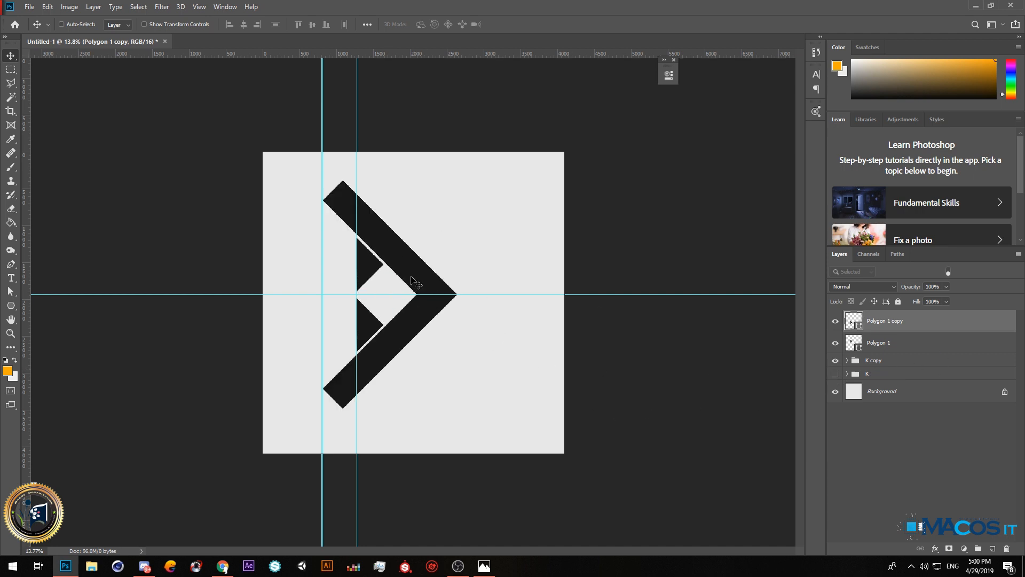
click(836, 374)
click(836, 360)
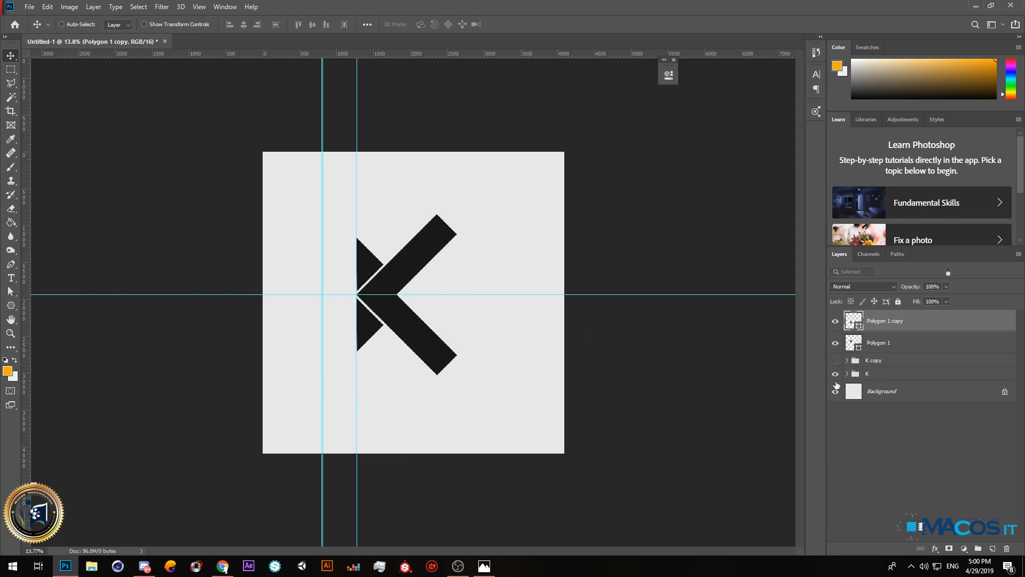
click(836, 360)
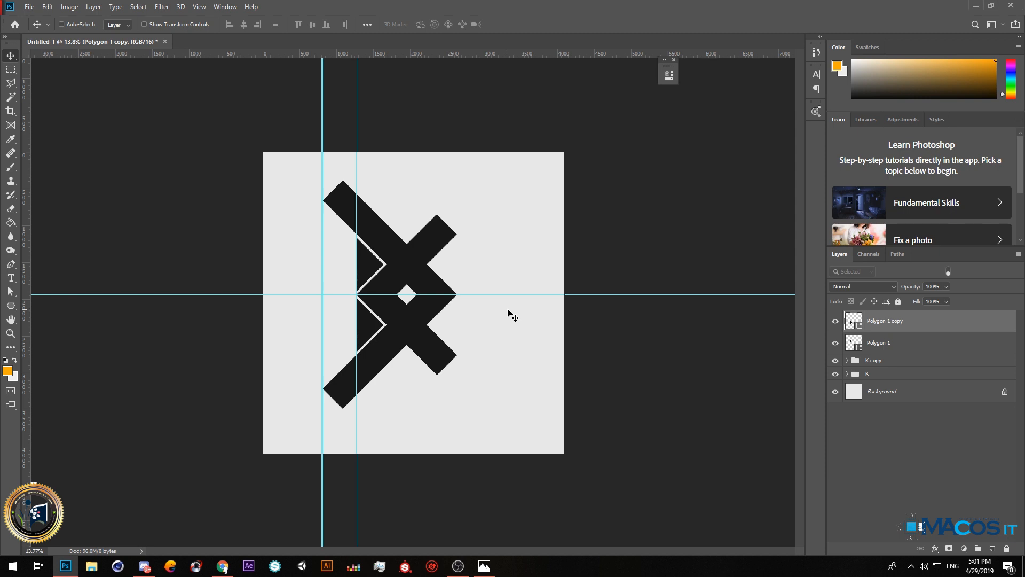
click(458, 565)
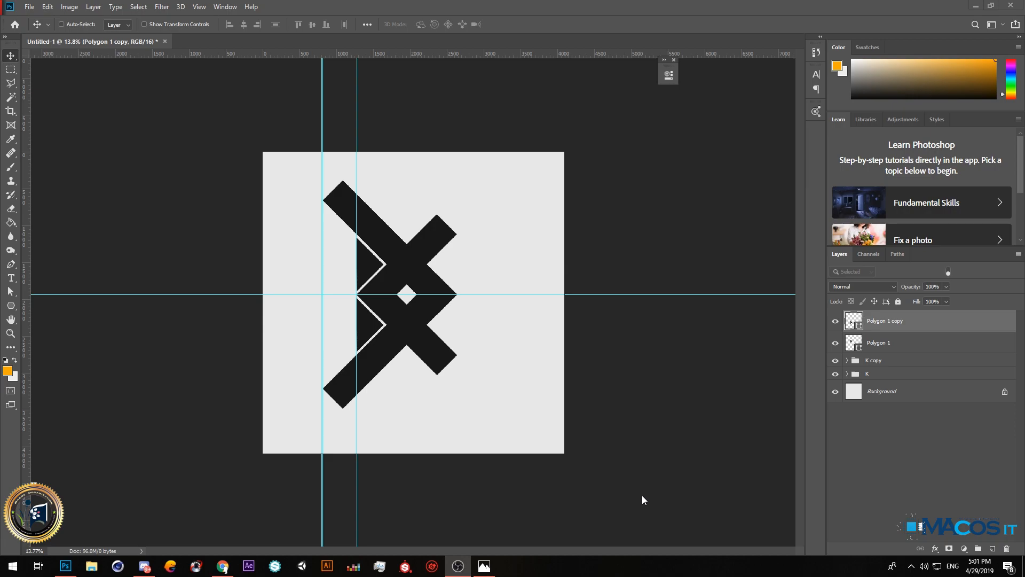